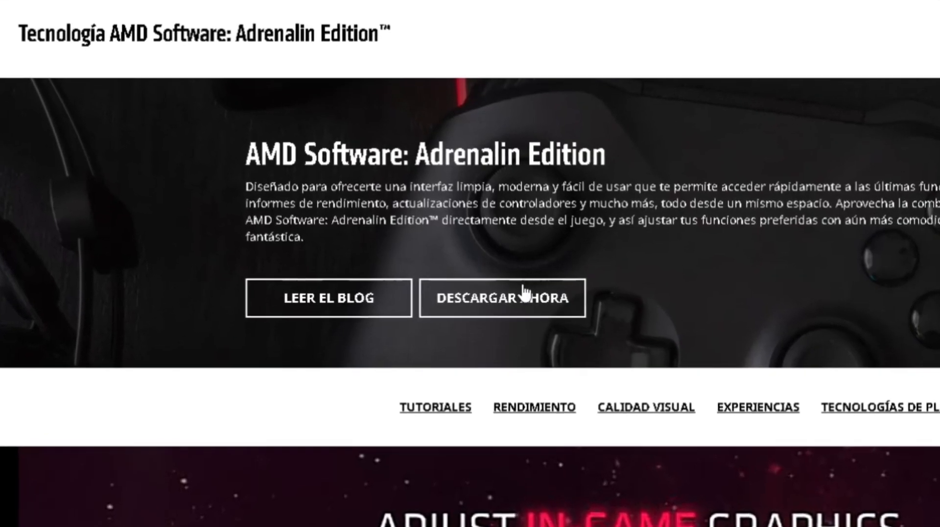
Step: Find the AMD Ryzen 3 3200G driver page through AMD's product search and show its Windows 10 64-bit edition downloads
{"action": "left_click", "coordinate": [504, 267]}
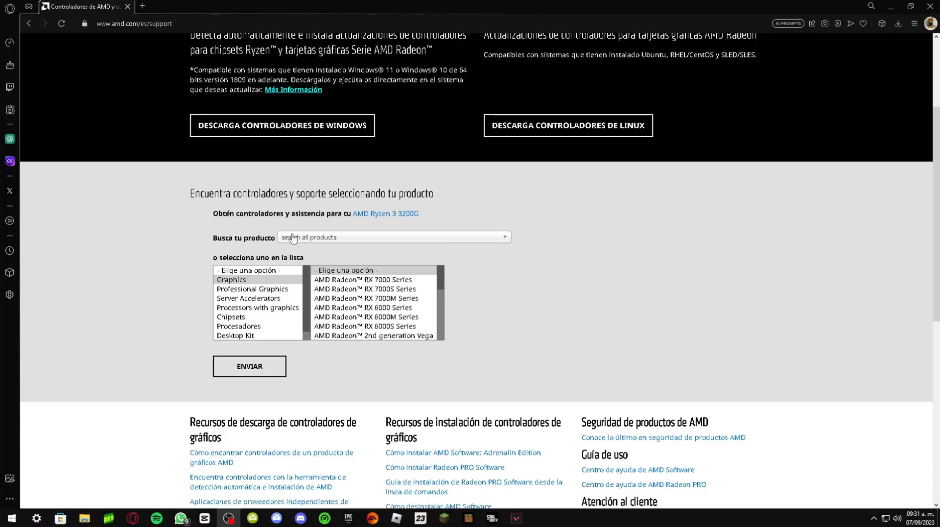
{"action": "left_click", "coordinate": [293, 238]}
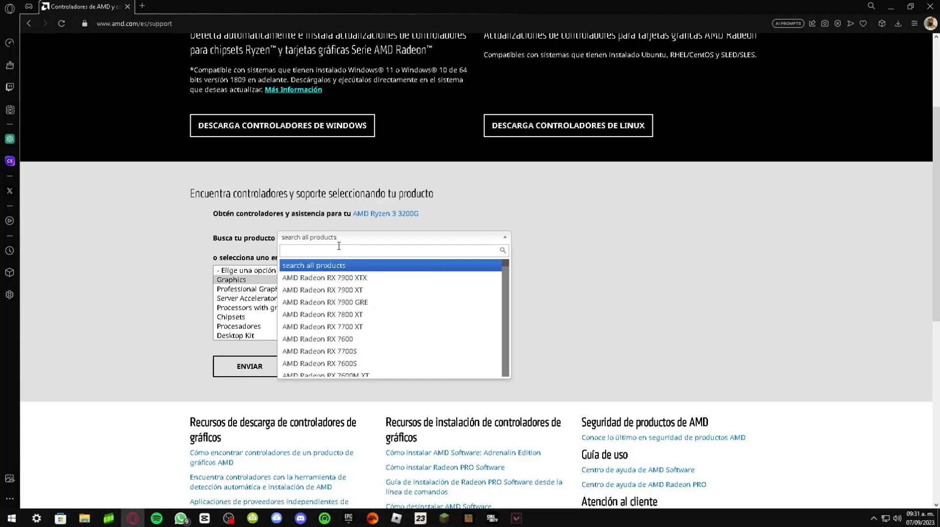
{"action": "type", "text": "3200g"}
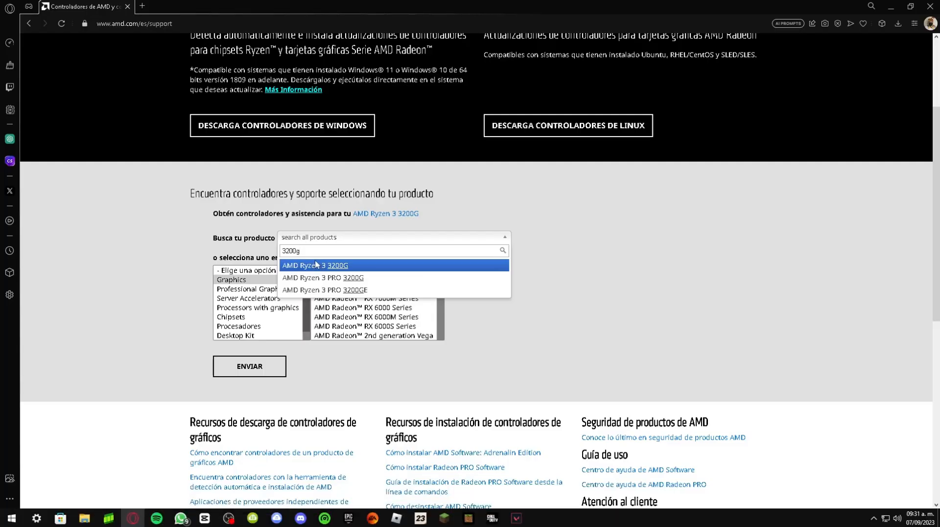
{"action": "left_click", "coordinate": [303, 241]}
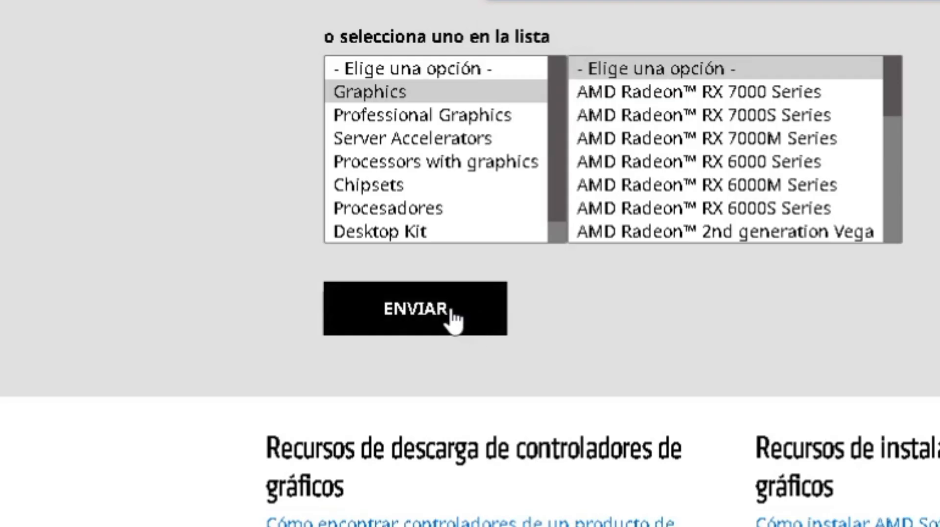
{"action": "left_click", "coordinate": [454, 318]}
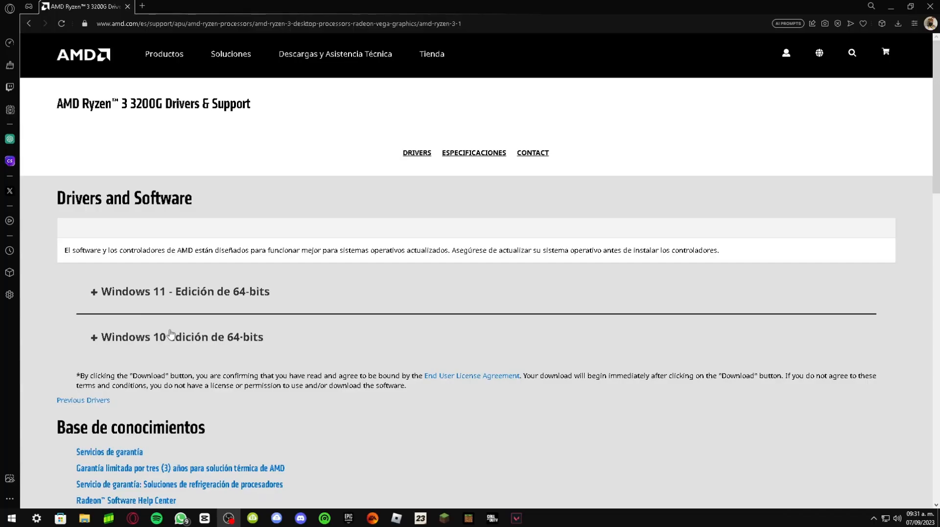
{"action": "left_click", "coordinate": [170, 334]}
{"action": "scroll", "coordinate": [128, 267], "scroll_direction": "down", "scroll_amount": 8}
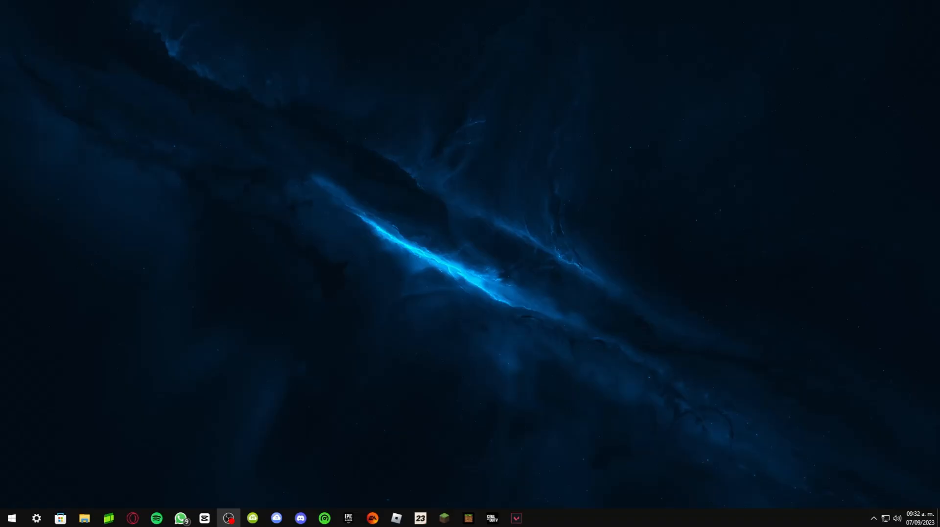
Step: Switch to AMD Software: Adrenalin Edition from the desktop and bring up the global graphics settings for games
{"action": "right_click", "coordinate": [444, 215]}
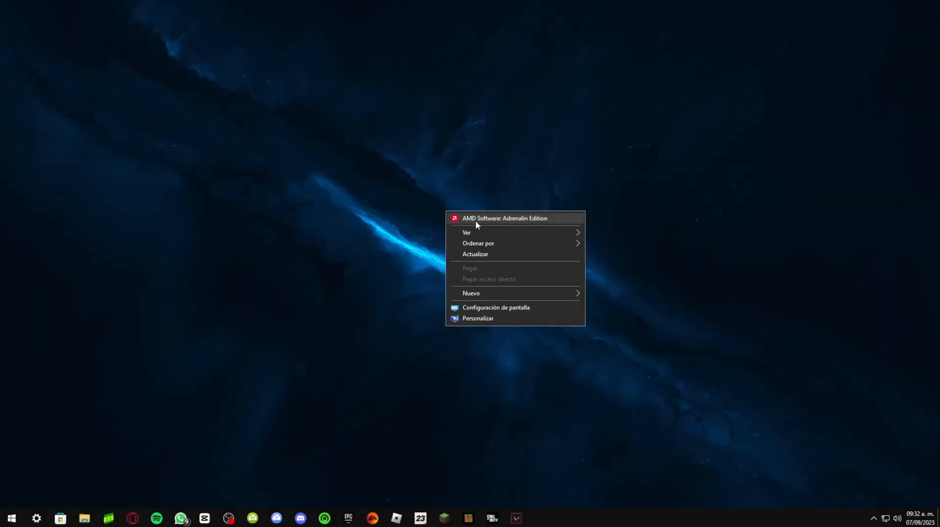
{"action": "left_click", "coordinate": [476, 222]}
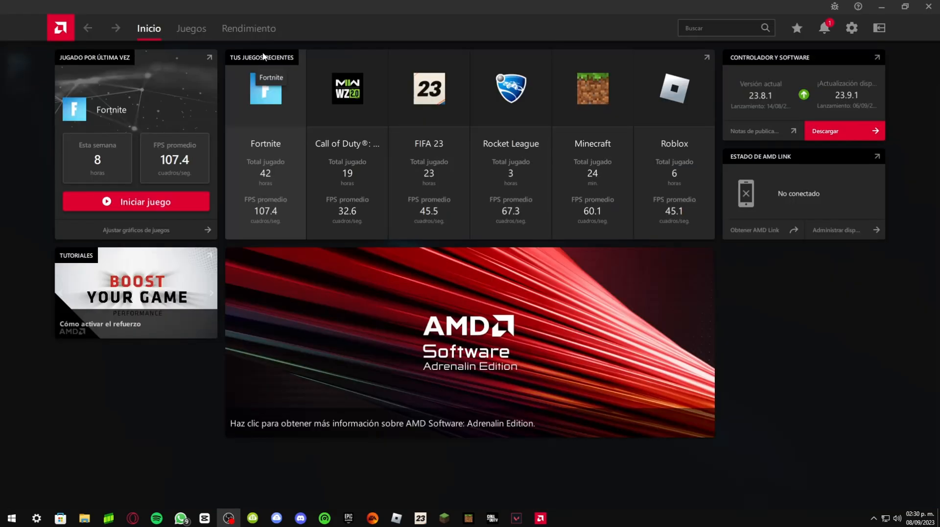
{"action": "left_click", "coordinate": [909, 435]}
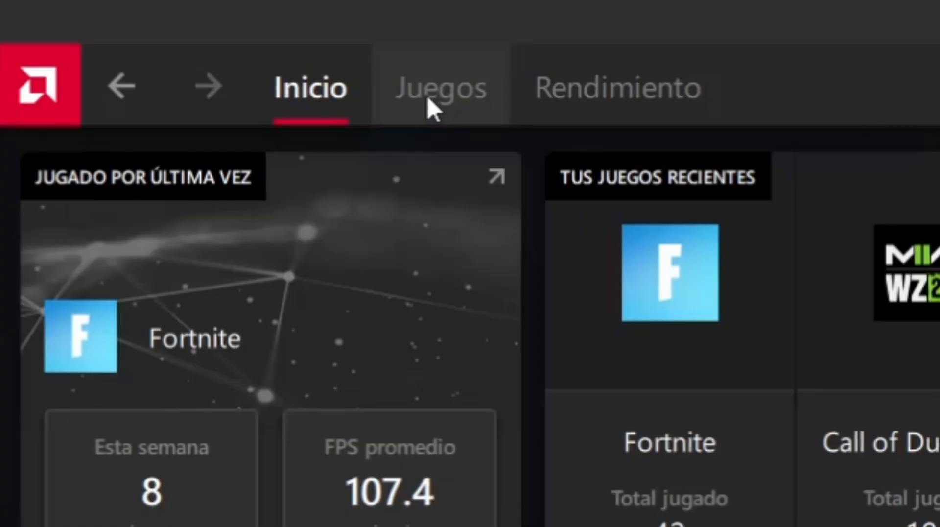
{"action": "left_click", "coordinate": [189, 32]}
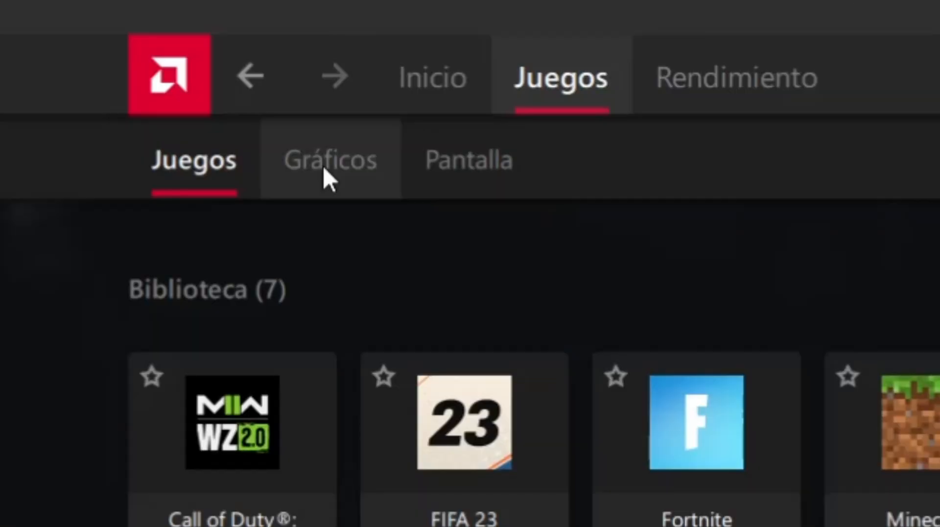
{"action": "left_click", "coordinate": [323, 167]}
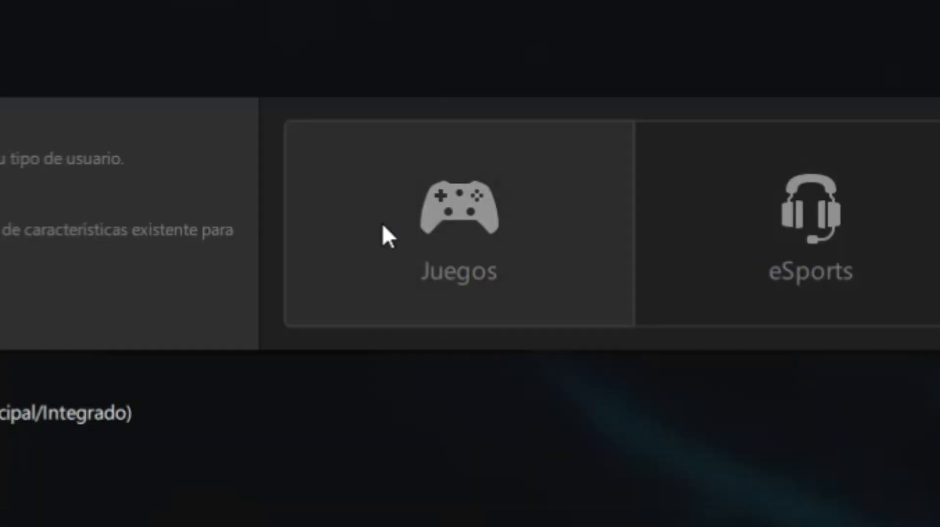
{"action": "left_click", "coordinate": [383, 226]}
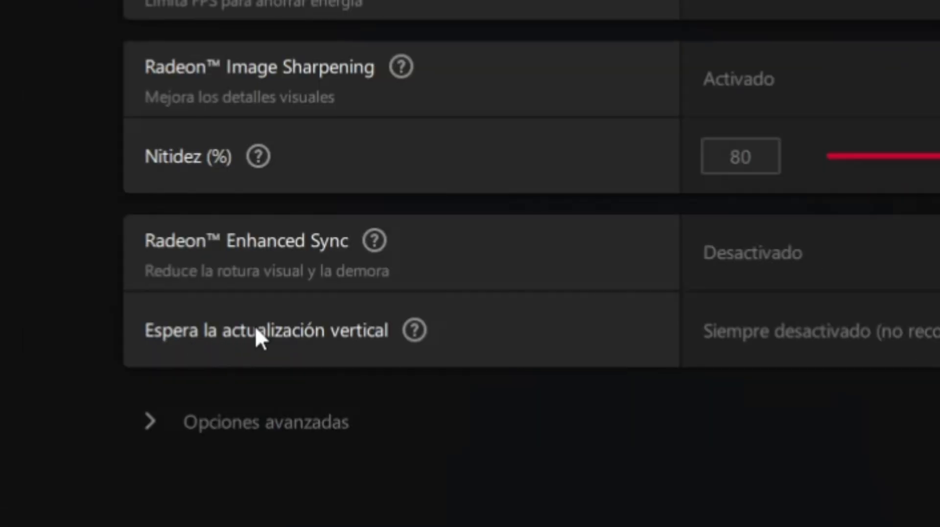
Step: Set "Espera la actualización vertical" to "Siempre desactivado (no recomendado)" and expand the advanced graphics options
{"action": "left_click", "coordinate": [759, 351]}
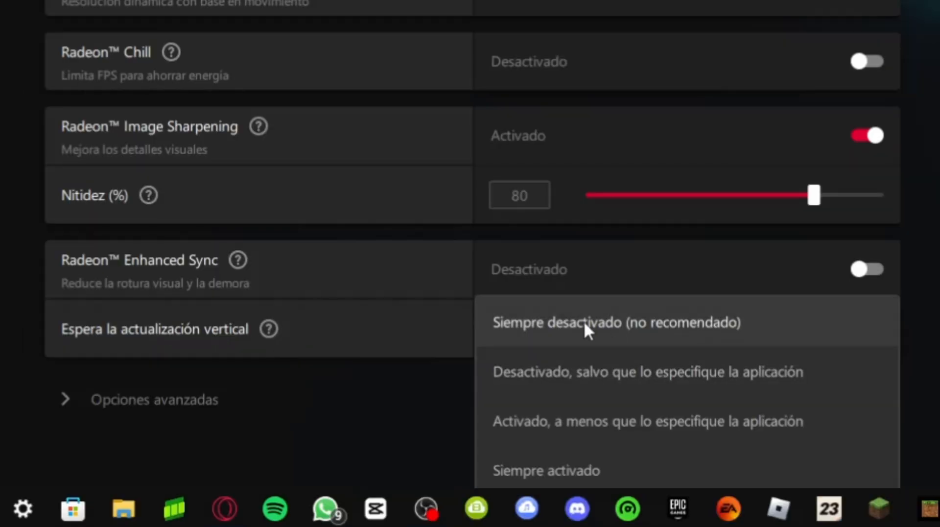
{"action": "left_click", "coordinate": [795, 332]}
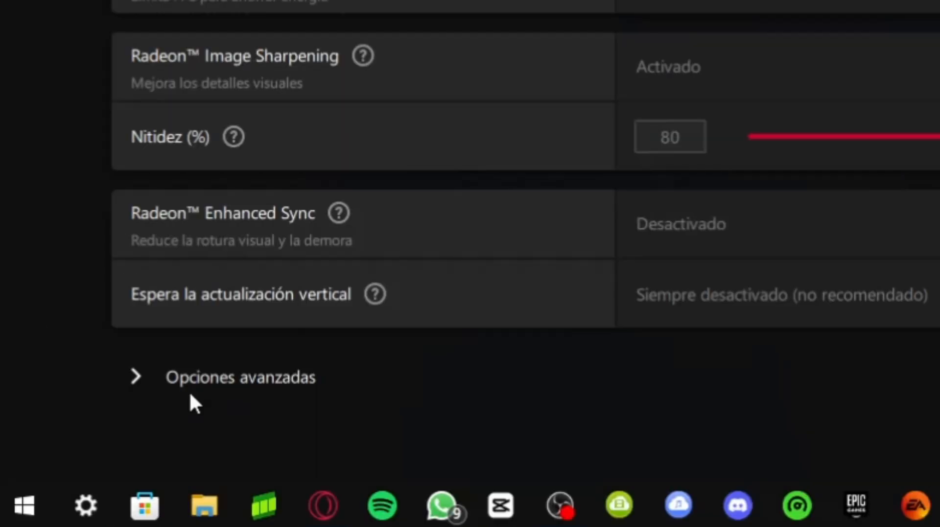
{"action": "left_click", "coordinate": [79, 470]}
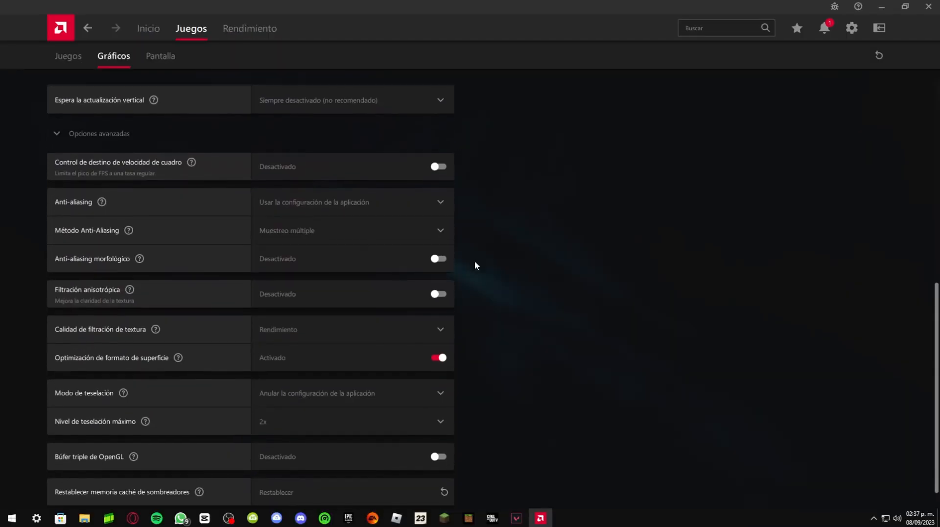
Step: Keep anti-aliasing on "Usar la configuración de la aplicación" and set the texture filtering quality to "Rendimiento"
{"action": "scroll", "coordinate": [475, 261], "scroll_direction": "down", "scroll_amount": 1}
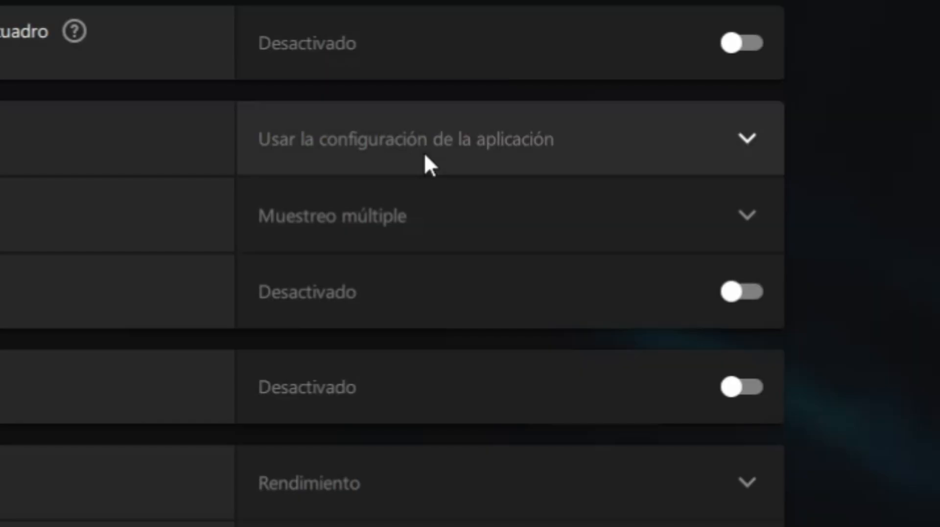
{"action": "left_click", "coordinate": [322, 181]}
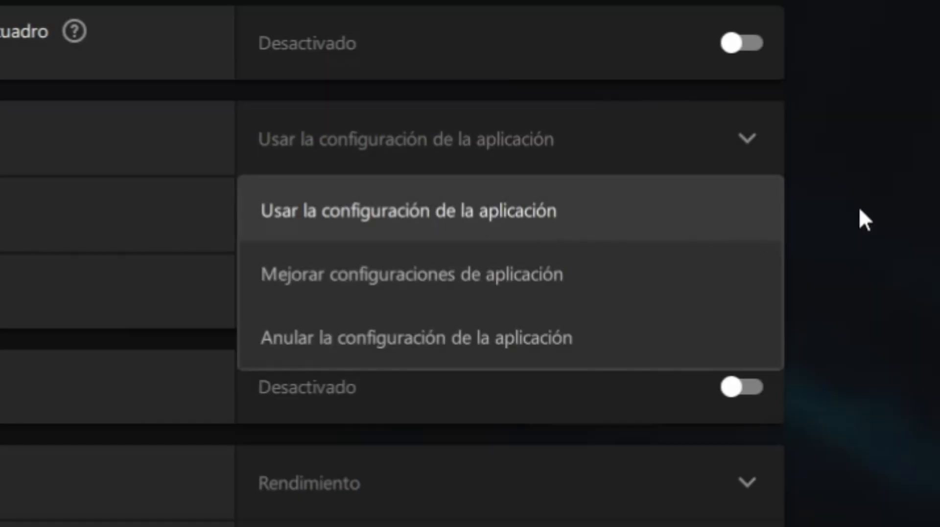
{"action": "left_click", "coordinate": [822, 213]}
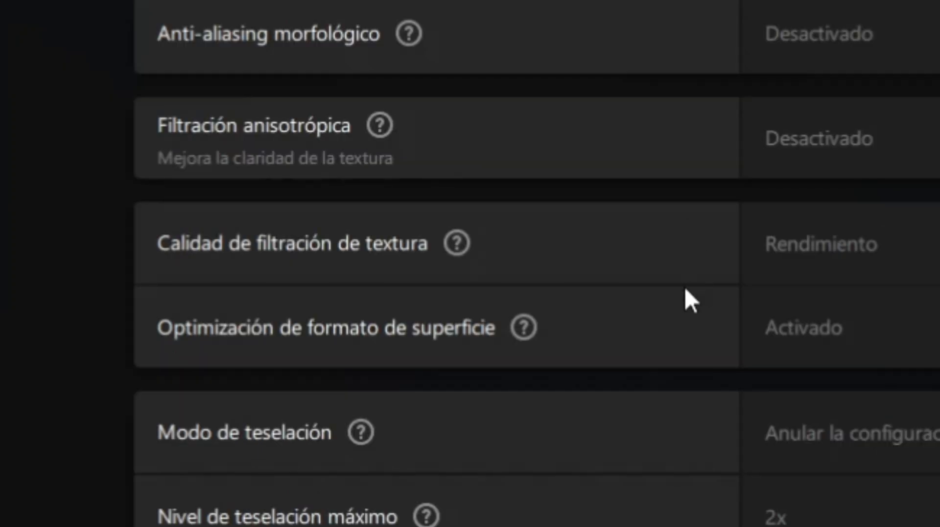
{"action": "left_click", "coordinate": [838, 277]}
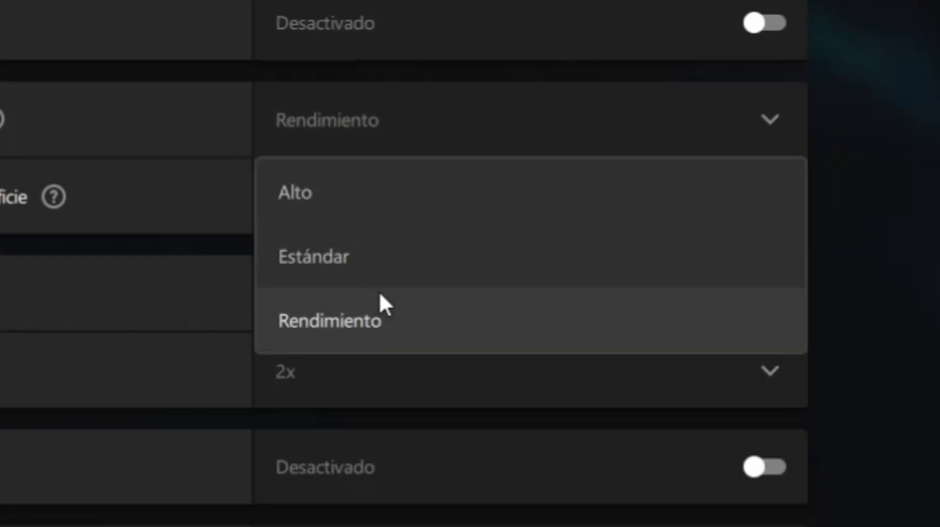
{"action": "left_click", "coordinate": [380, 295]}
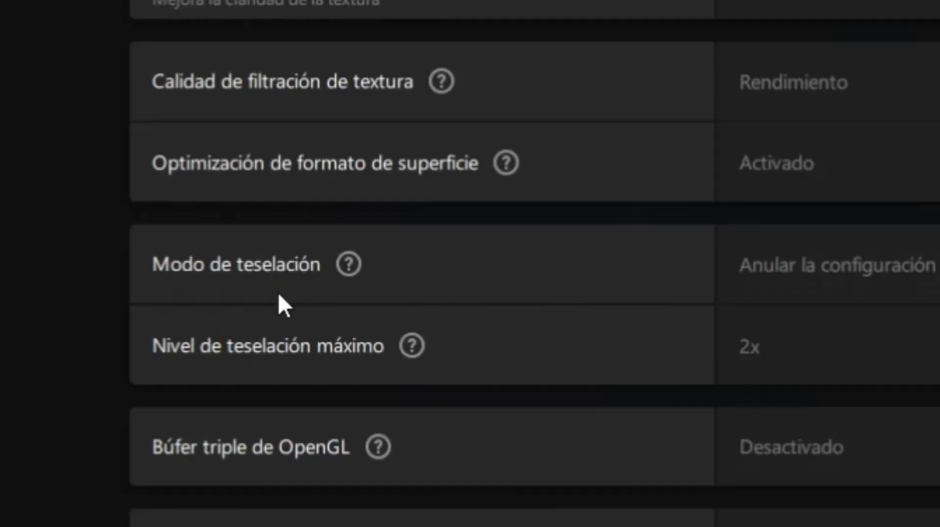
Step: Set the tessellation mode to "Anular la configuración de la aplicación" with a maximum tessellation level of 2x
{"action": "left_click", "coordinate": [842, 266]}
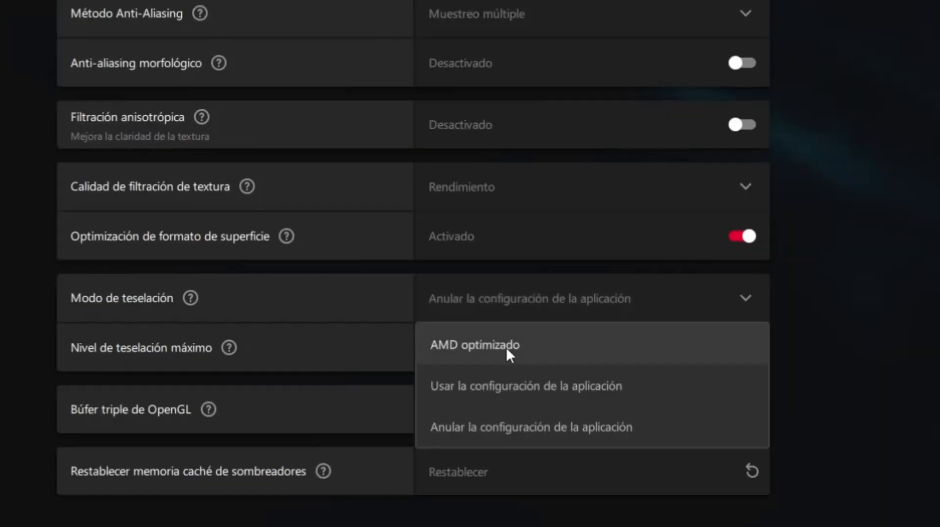
{"action": "left_click", "coordinate": [492, 293]}
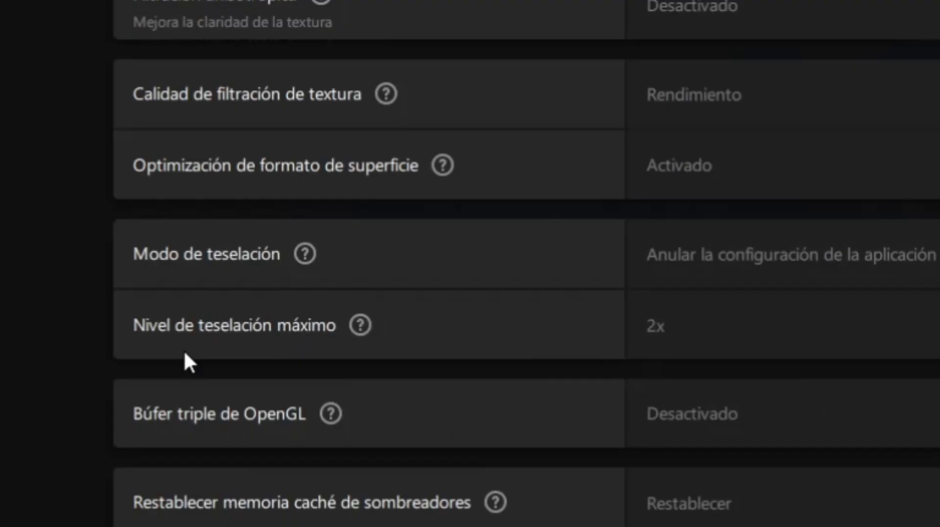
{"action": "left_click", "coordinate": [659, 333]}
{"action": "left_click", "coordinate": [315, 229]}
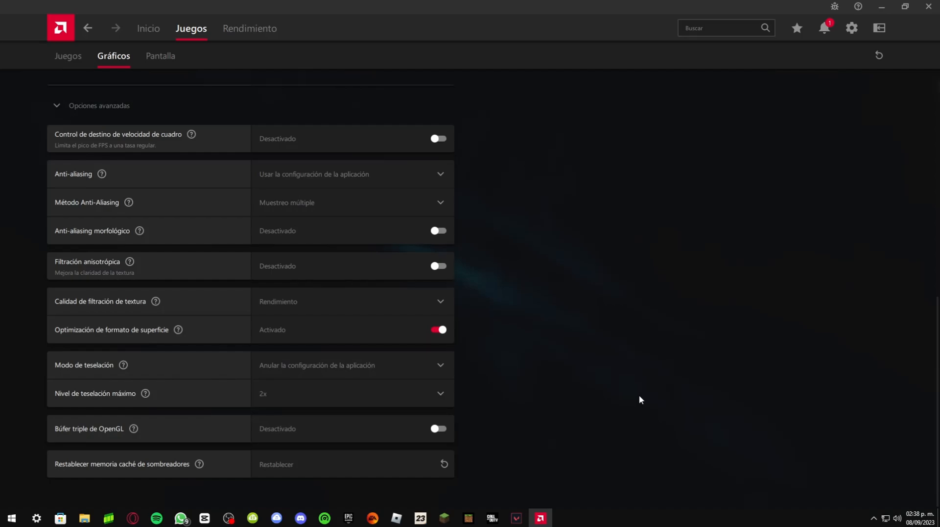
Step: Open the display settings for Pantalla 2 and enable its custom color option
{"action": "scroll", "coordinate": [689, 284], "scroll_direction": "up", "scroll_amount": 10}
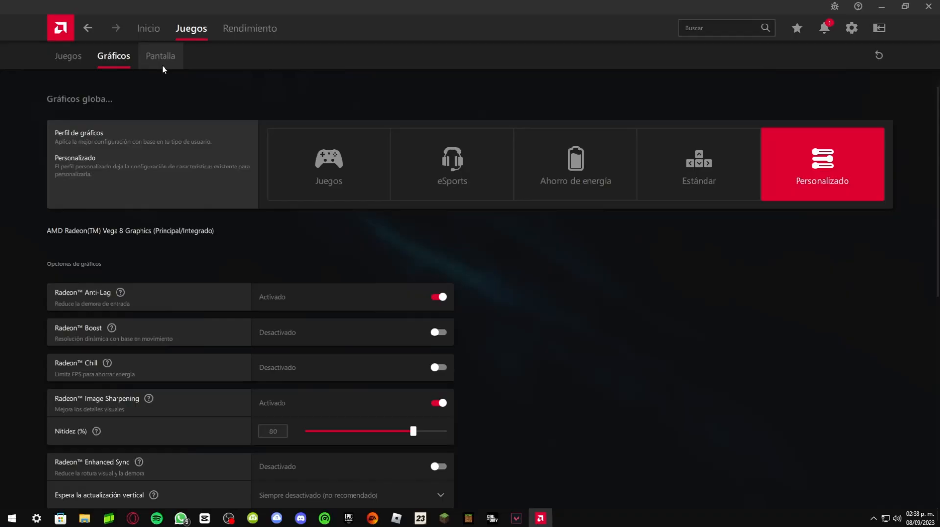
{"action": "left_click", "coordinate": [256, 90]}
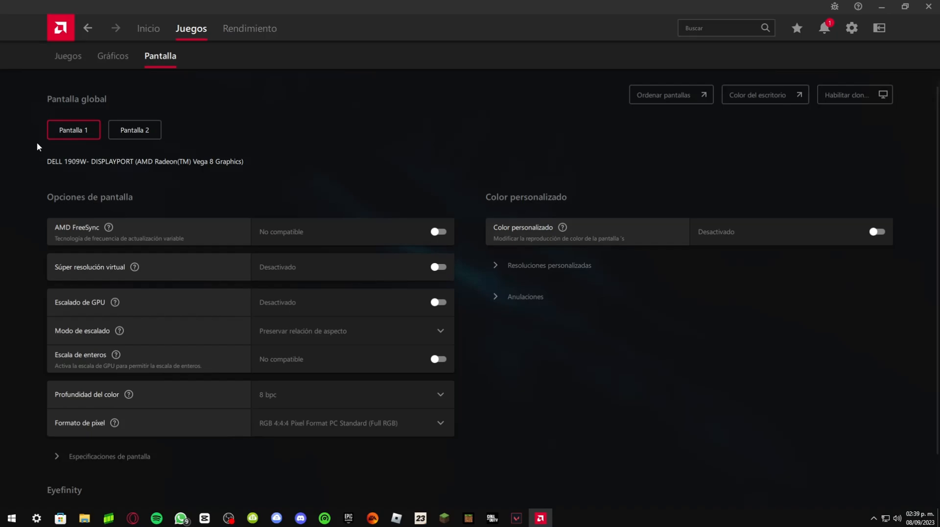
{"action": "left_click", "coordinate": [130, 131]}
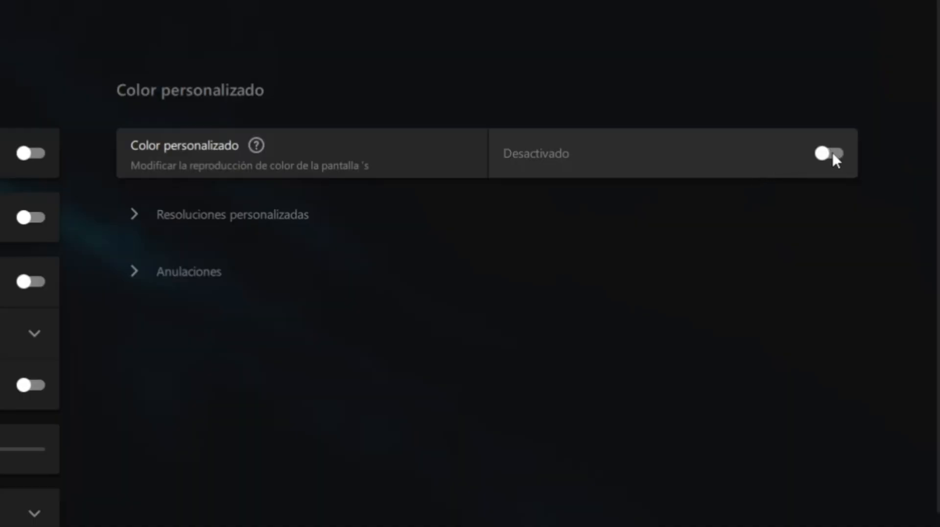
{"action": "left_click", "coordinate": [878, 231]}
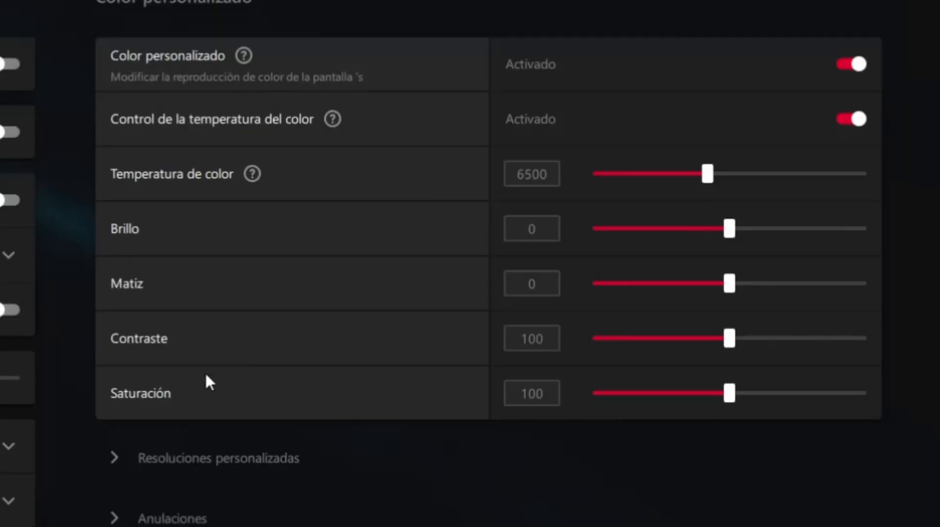
Step: Set the custom color saturation of Pantalla 2 to 150 and expand the custom resolutions section
{"action": "left_click", "coordinate": [532, 393]}
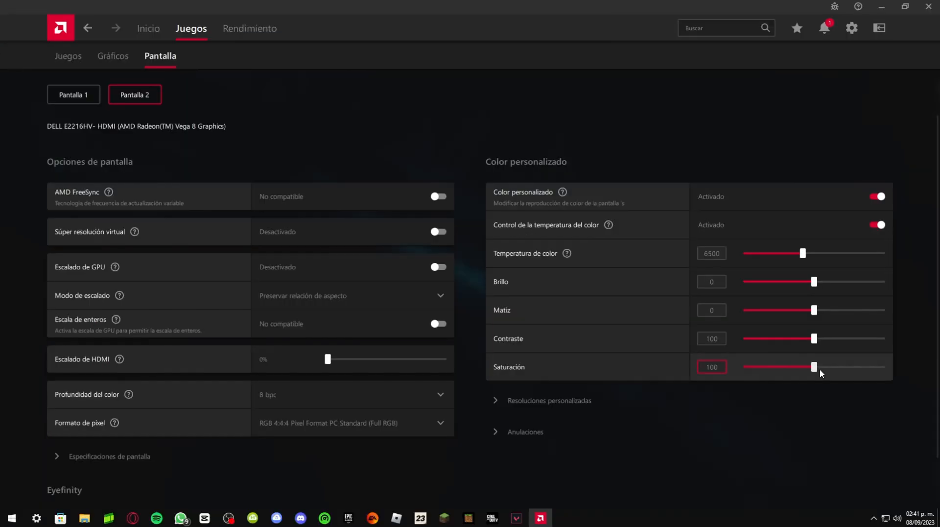
{"action": "key", "text": "BackSpace"}
{"action": "key", "text": "BackSpace"}
{"action": "type", "text": "50"}
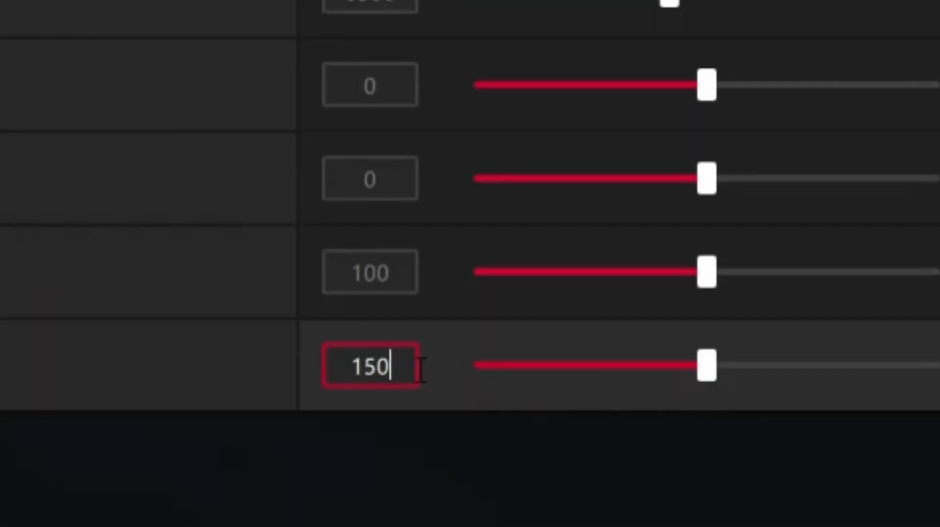
{"action": "key", "text": "Return"}
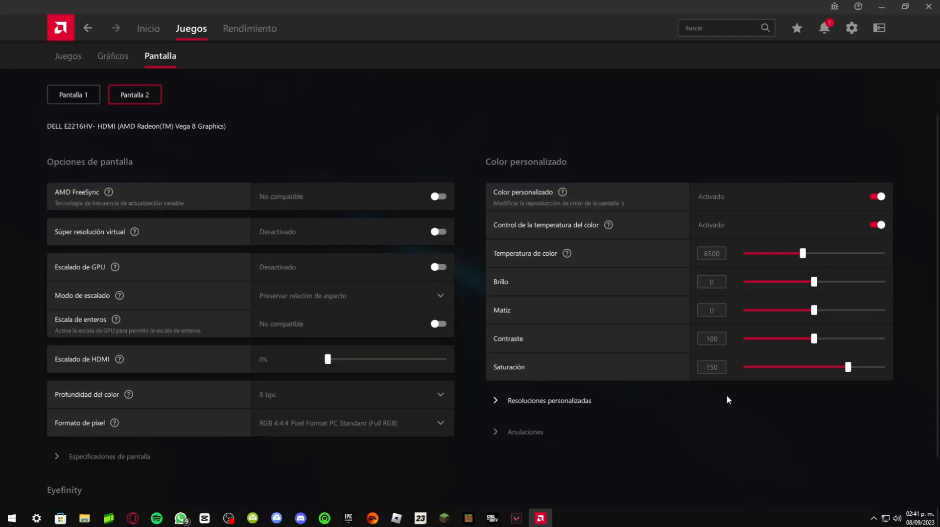
{"action": "left_click", "coordinate": [727, 394]}
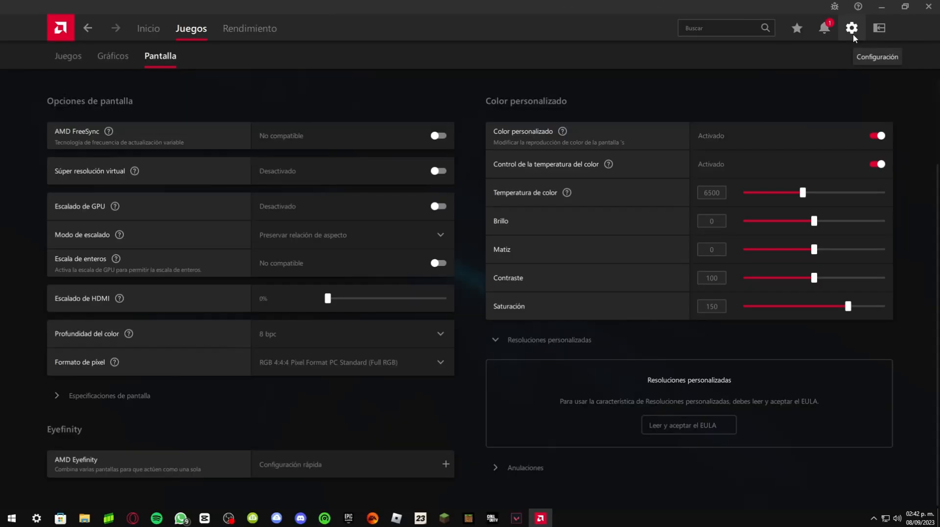
Step: Set the preferred software version to "Recomendada + Opcional" in the AMD Software system configuration
{"action": "left_click", "coordinate": [853, 29]}
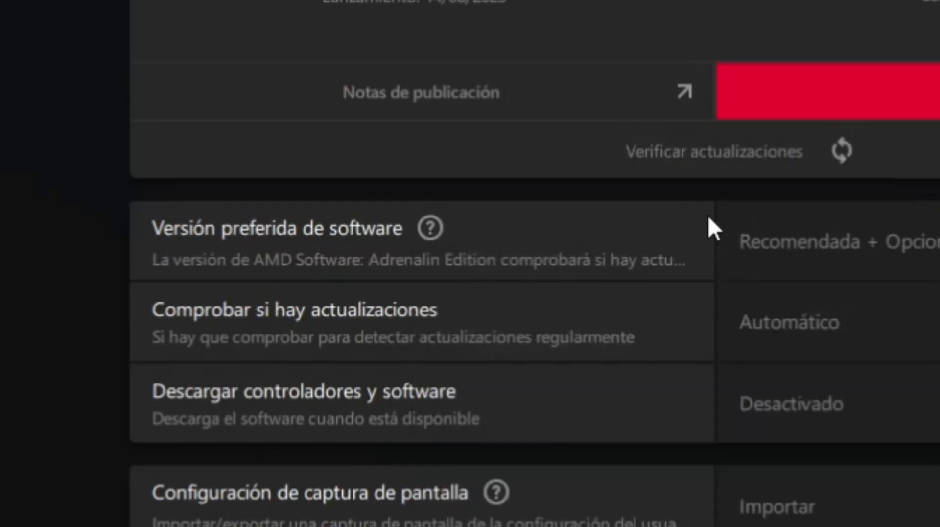
{"action": "left_click", "coordinate": [764, 240]}
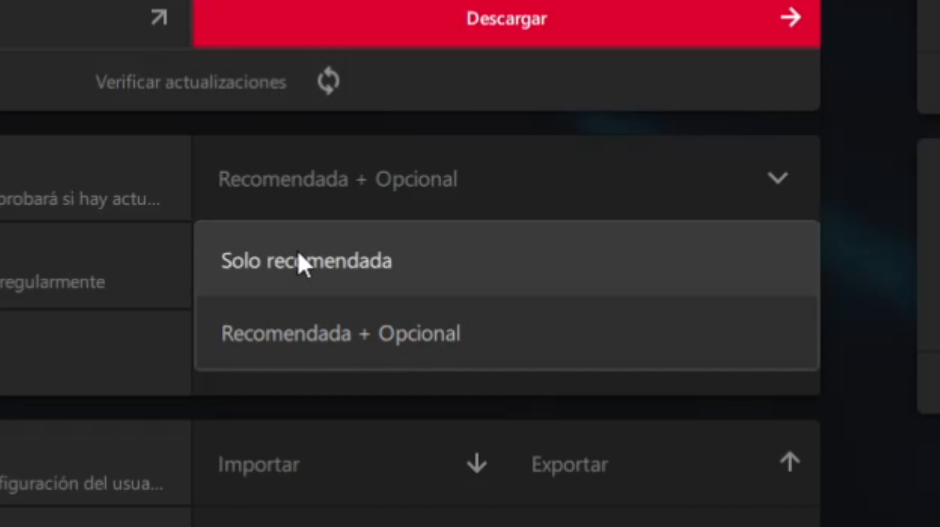
{"action": "left_click", "coordinate": [333, 299]}
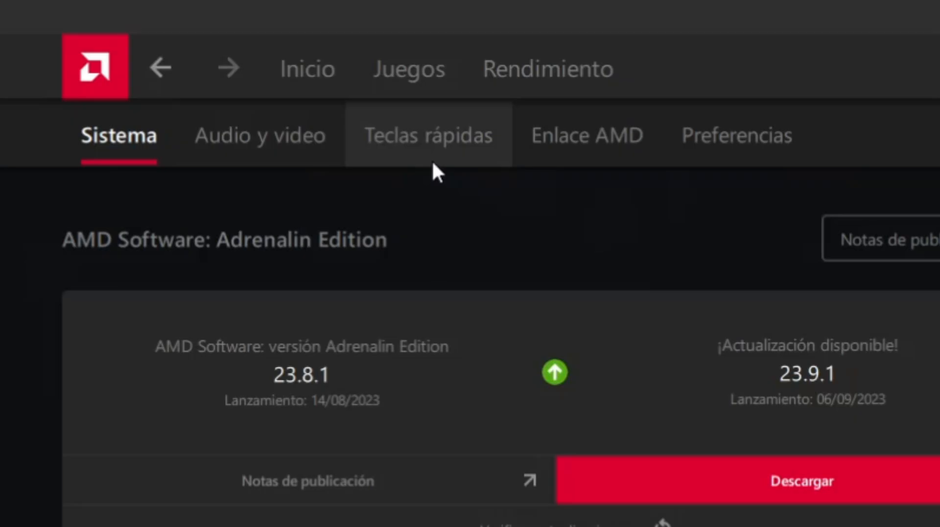
Step: Turn off the "Usar teclas rápidas" option in the AMD Software hotkey settings
{"action": "left_click", "coordinate": [433, 162]}
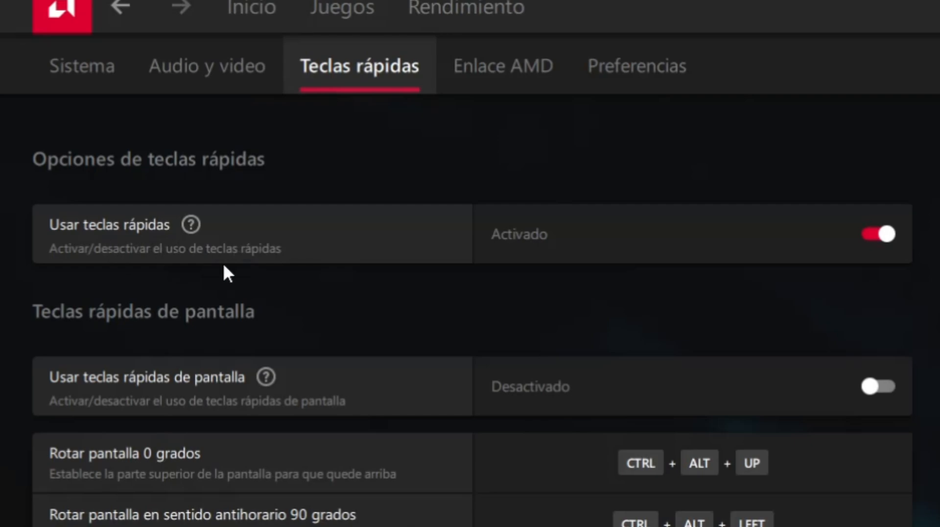
{"action": "left_click", "coordinate": [877, 234]}
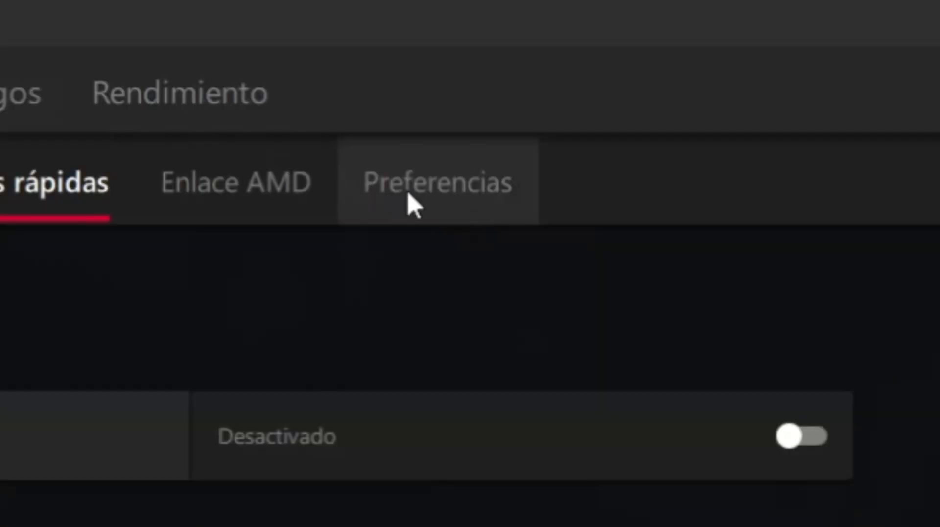
Step: Disable Publicidad, Notificaciones del sistema and Animación y efectos in the AMD Software preferences, then return to its home page
{"action": "left_click", "coordinate": [410, 196]}
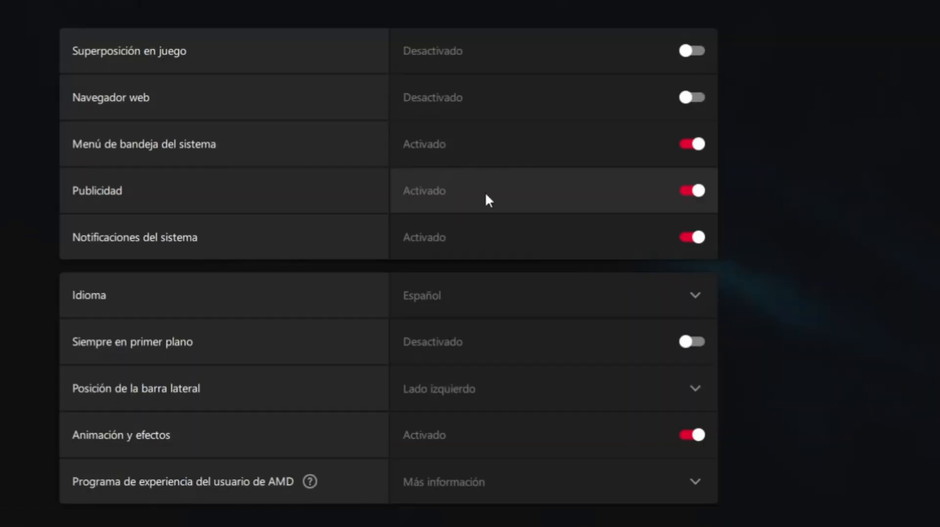
{"action": "left_click", "coordinate": [693, 191]}
{"action": "left_click", "coordinate": [698, 238]}
{"action": "left_click", "coordinate": [692, 434]}
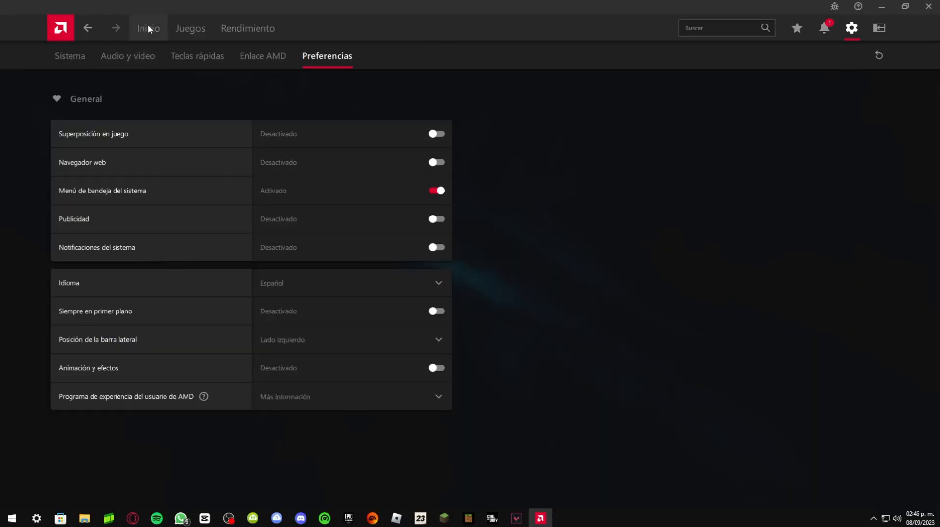
{"action": "left_click", "coordinate": [153, 30]}
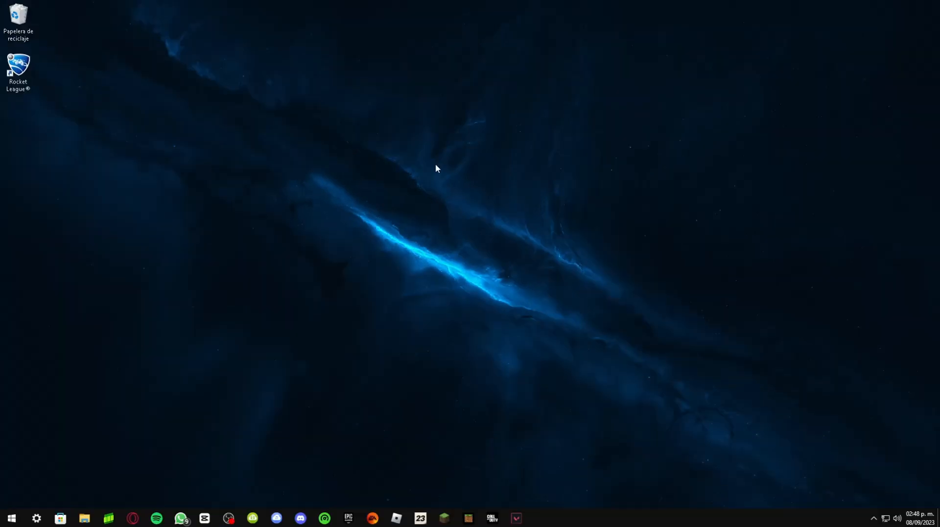
Step: Open the Windows Run dialog (Ejecutar) and launch the Registry Editor with the command REGEDIT
{"action": "key", "text": "super+r"}
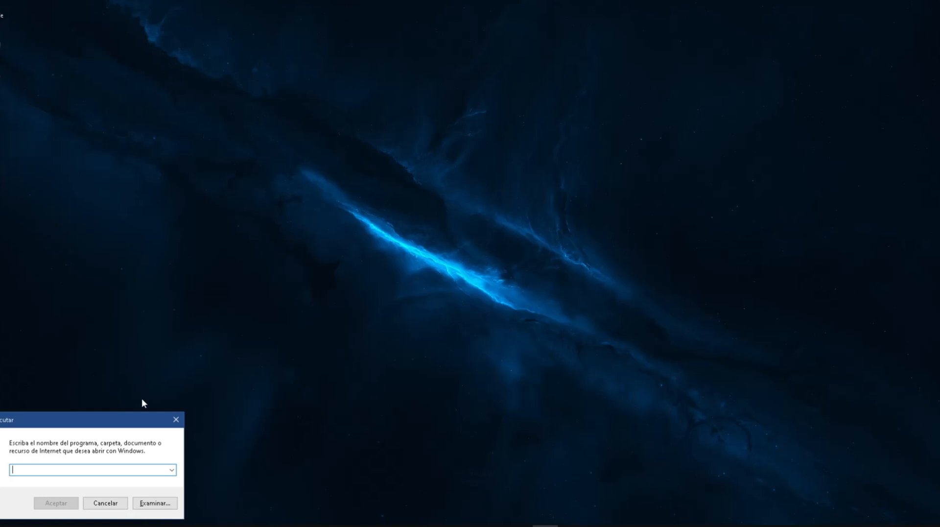
{"action": "left_click_drag", "start_coordinate": [496, 122], "coordinate": [588, 159]}
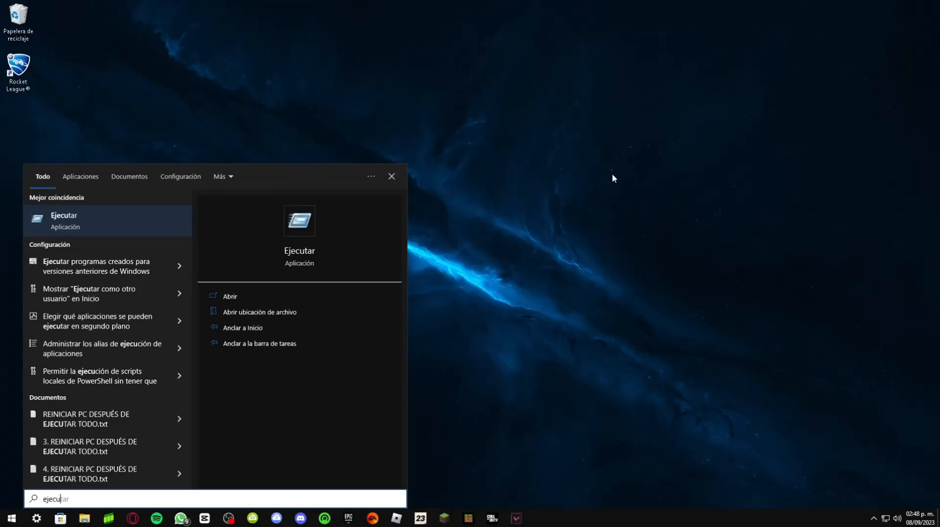
{"action": "type", "text": "tar"}
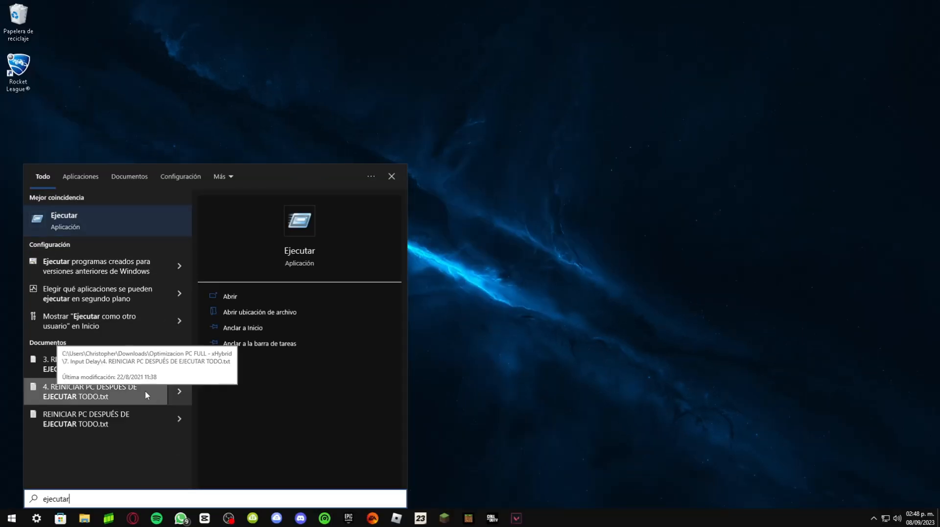
{"action": "left_click", "coordinate": [85, 224]}
{"action": "type", "text": "REGEDIT"}
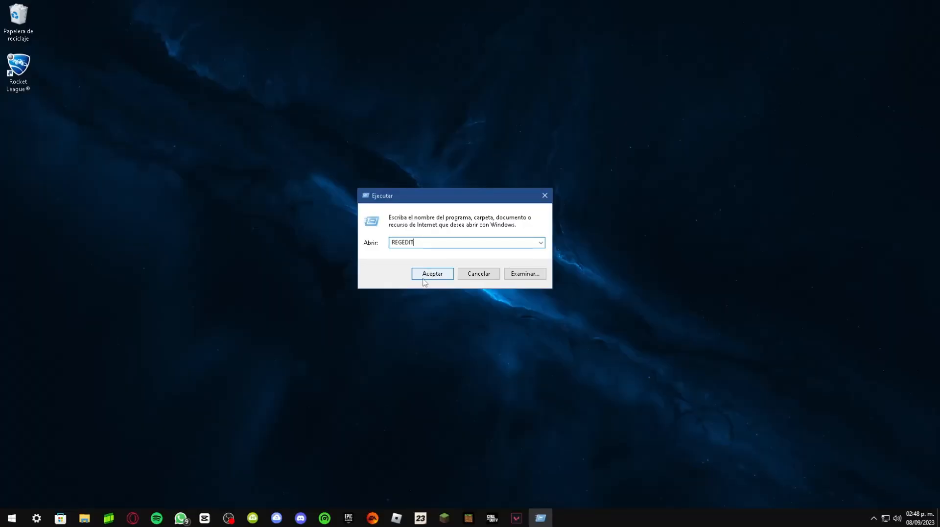
{"action": "left_click", "coordinate": [386, 337]}
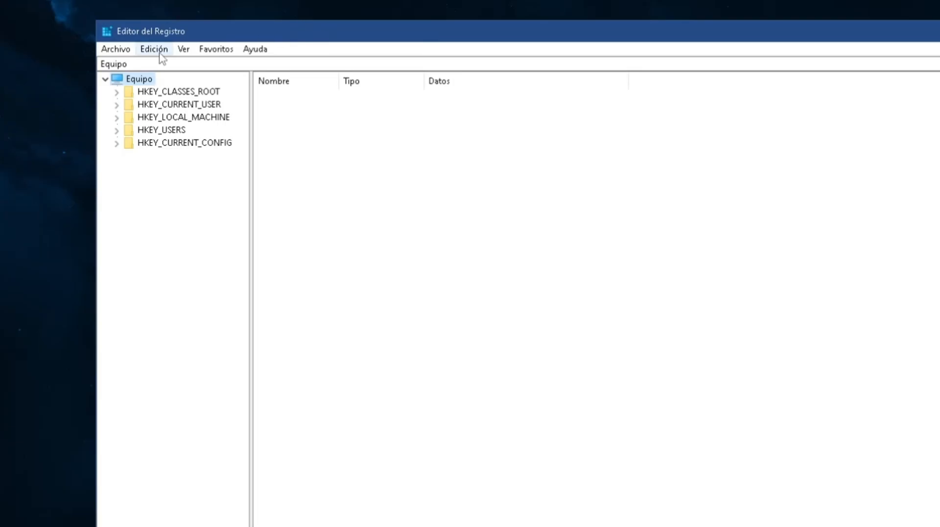
Step: Search the whole registry for the entry "enableulps", covering keys, values and data
{"action": "left_click", "coordinate": [159, 53]}
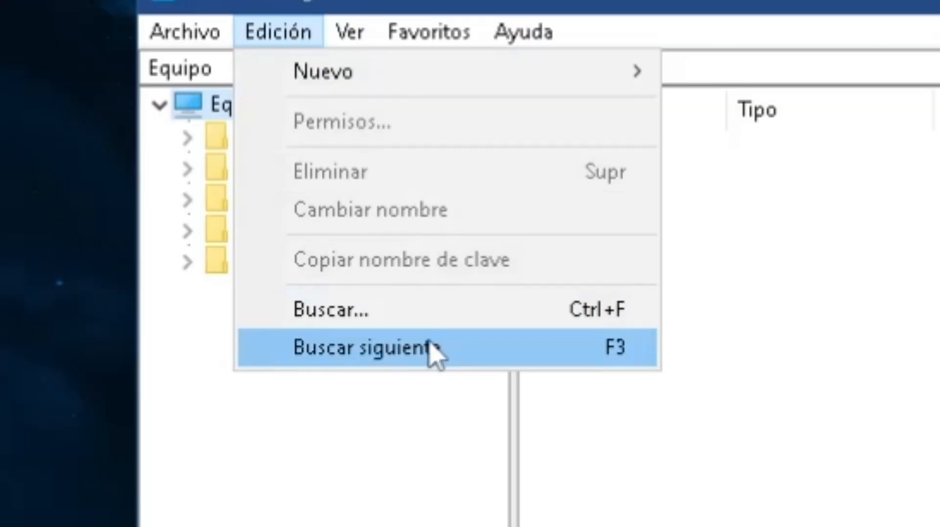
{"action": "left_click", "coordinate": [326, 314]}
{"action": "type", "text": "enable"}
{"action": "type", "text": "ups"}
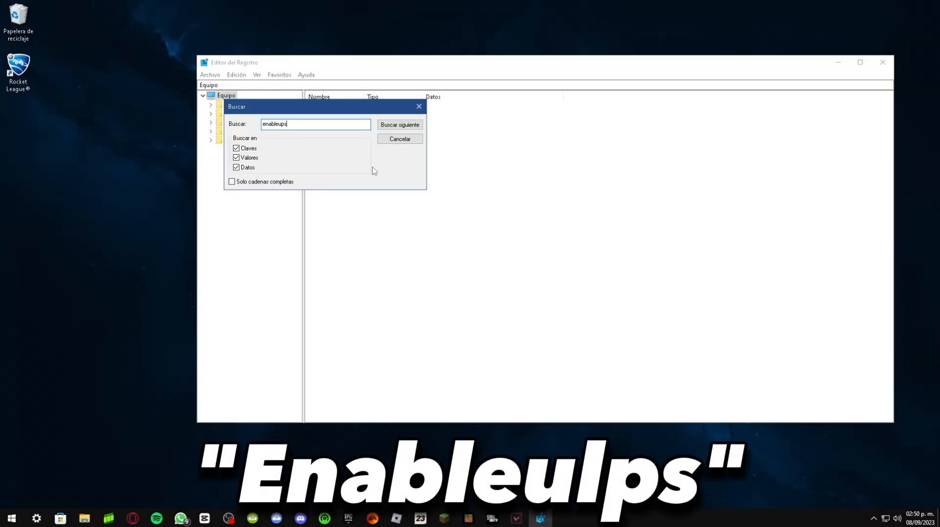
{"action": "left_click", "coordinate": [392, 126]}
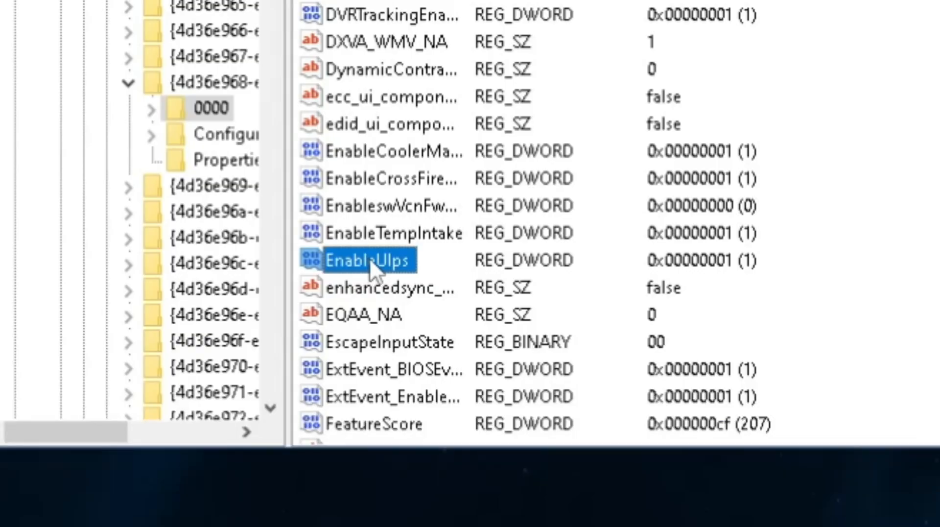
Step: Set the EnableUlps DWORD value in the 0000 key to 0 and close the Registry Editor
{"action": "right_click", "coordinate": [332, 359]}
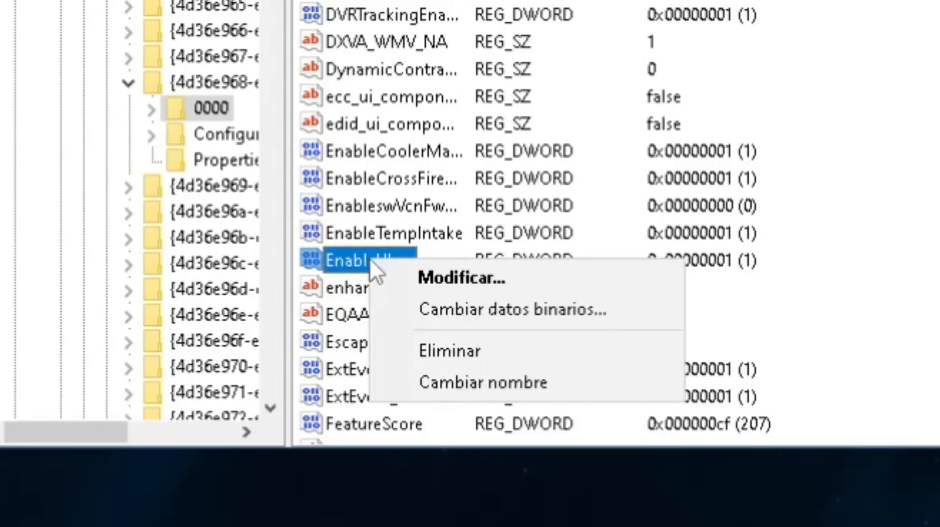
{"action": "left_click", "coordinate": [451, 278]}
{"action": "key", "text": "BackSpace"}
{"action": "type", "text": "0"}
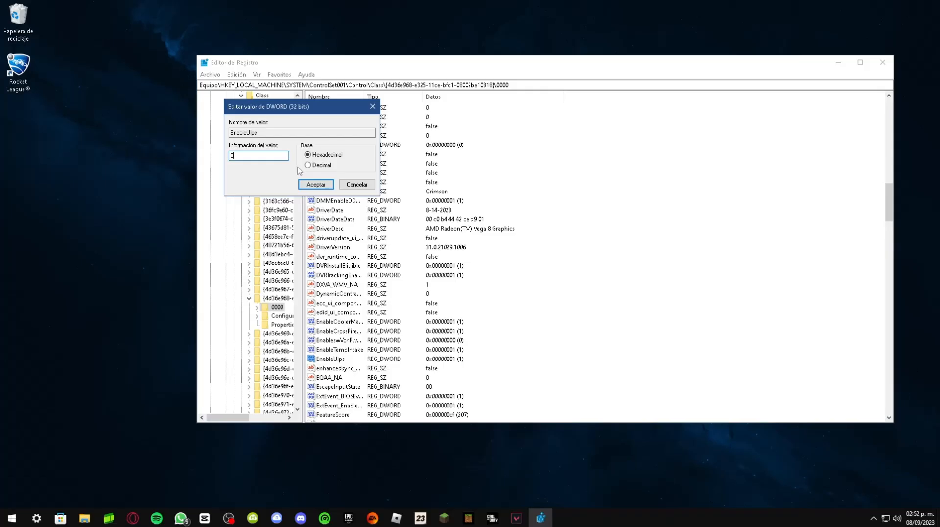
{"action": "left_click", "coordinate": [318, 186]}
{"action": "left_click", "coordinate": [860, 63]}
{"action": "left_click", "coordinate": [930, 5]}
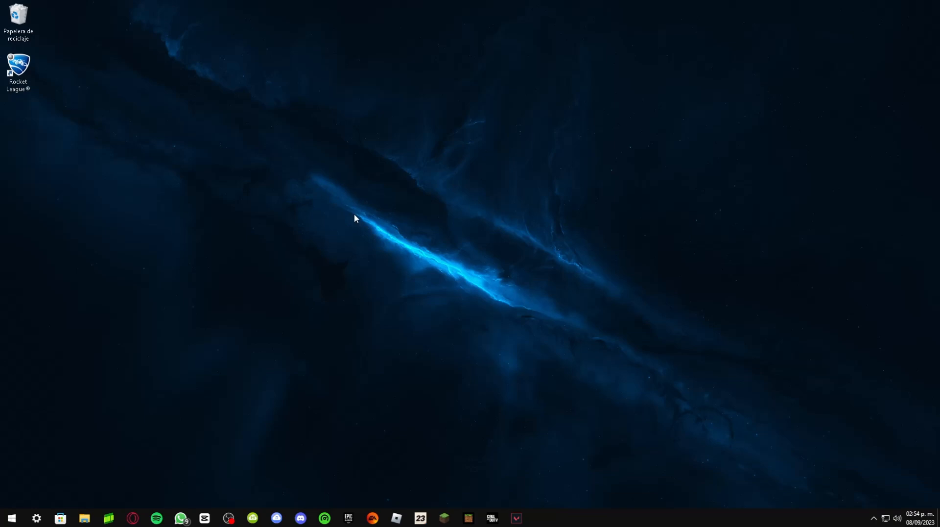
Step: Find the Device Manager (Administrador de dispositivos) through Windows search and open it
{"action": "key", "text": "super"}
{"action": "type", "text": "adm"}
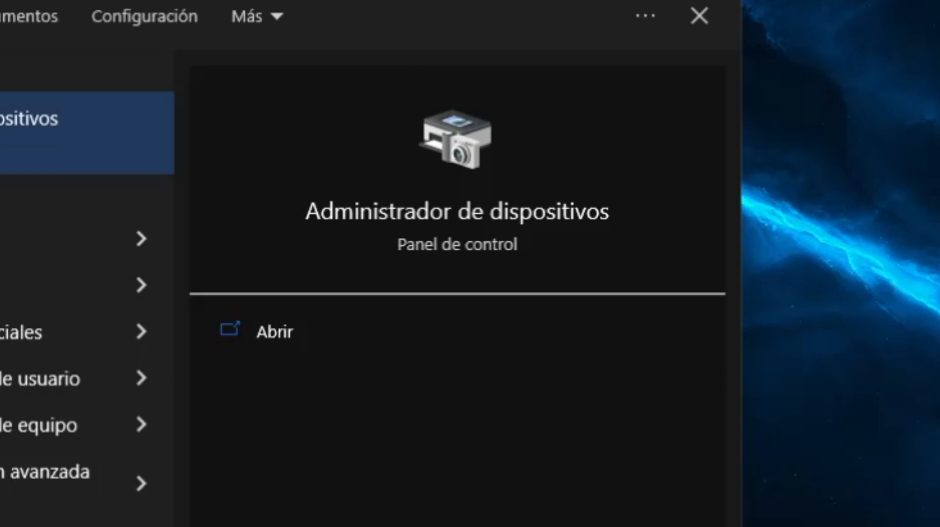
{"action": "key", "text": "Return"}
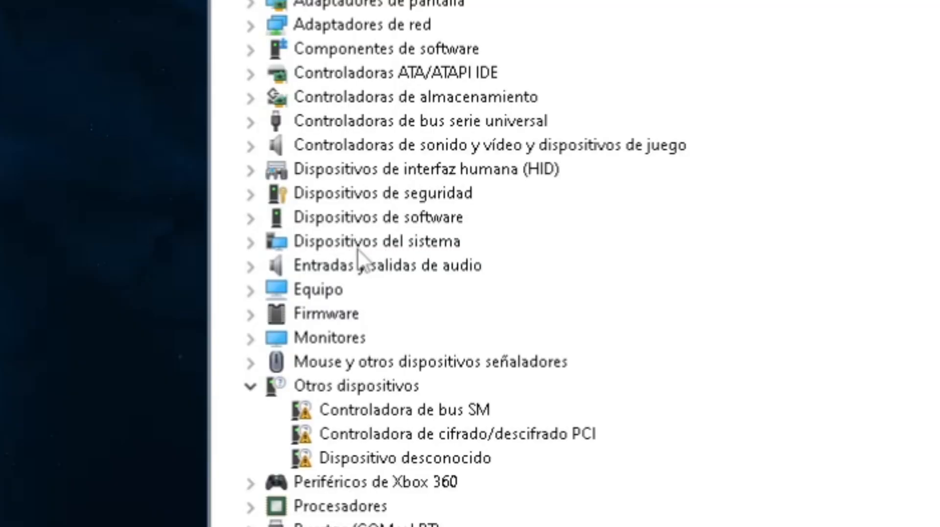
Step: Disable the AMD Crash Defender device under Dispositivos del sistema through its driver properties
{"action": "double_click", "coordinate": [274, 243]}
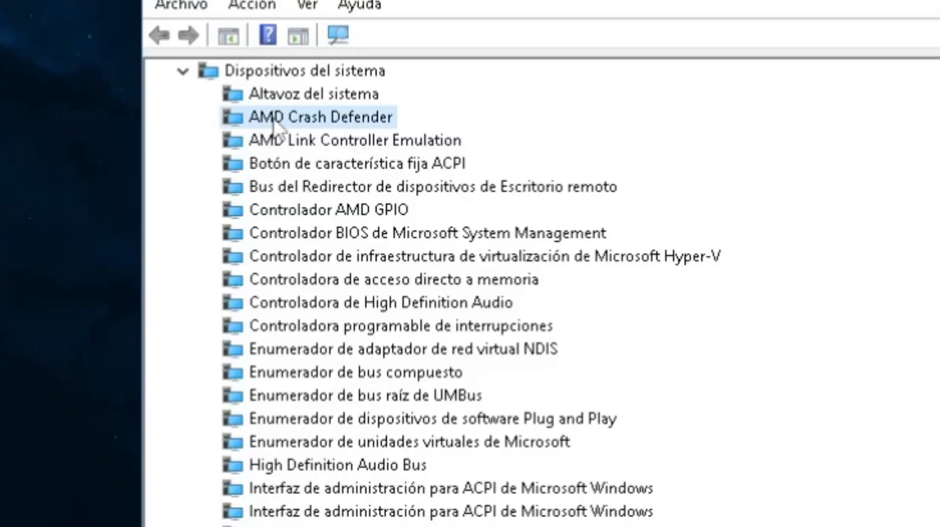
{"action": "right_click", "coordinate": [314, 108]}
{"action": "left_click", "coordinate": [367, 266]}
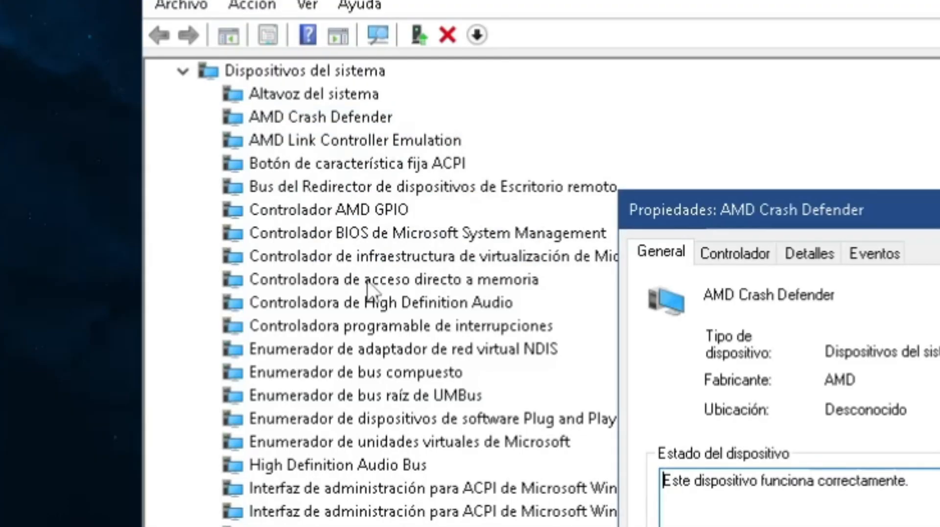
{"action": "left_click", "coordinate": [379, 92]}
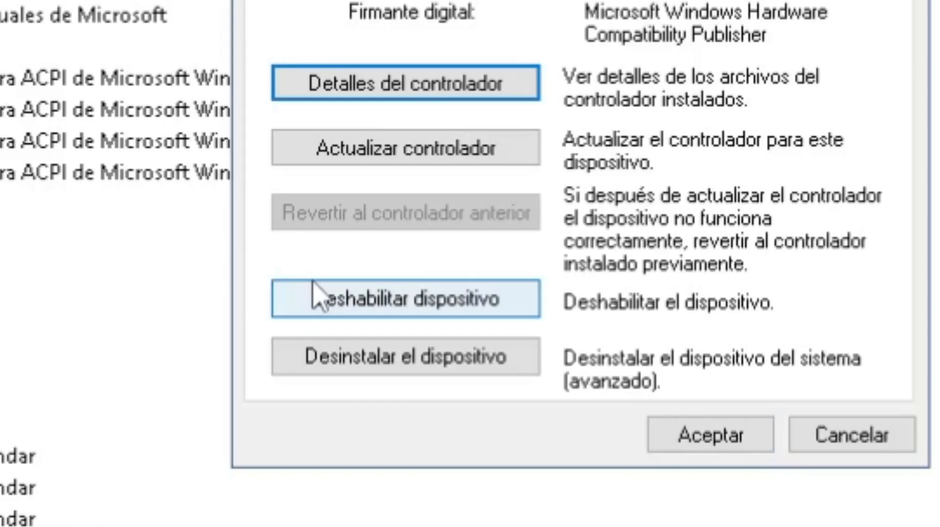
{"action": "left_click", "coordinate": [392, 395]}
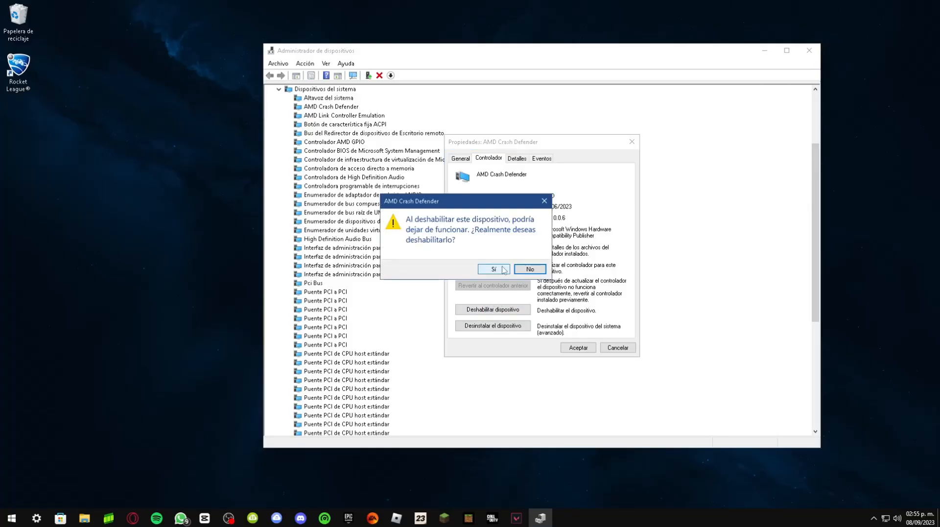
{"action": "left_click", "coordinate": [488, 273]}
{"action": "left_click", "coordinate": [578, 348]}
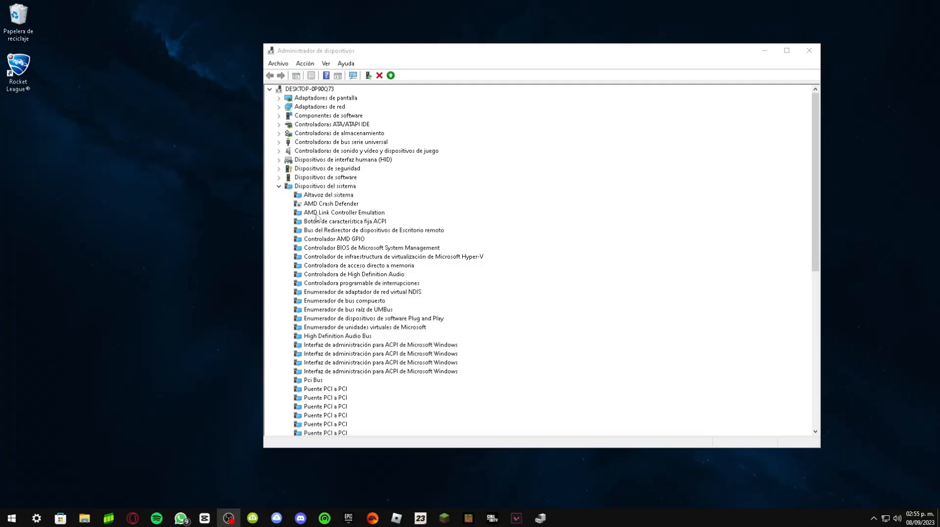
Step: Disable the AMD Link Controller Emulation device through its driver properties and close the Device Manager
{"action": "right_click", "coordinate": [316, 214]}
{"action": "left_click", "coordinate": [325, 268]}
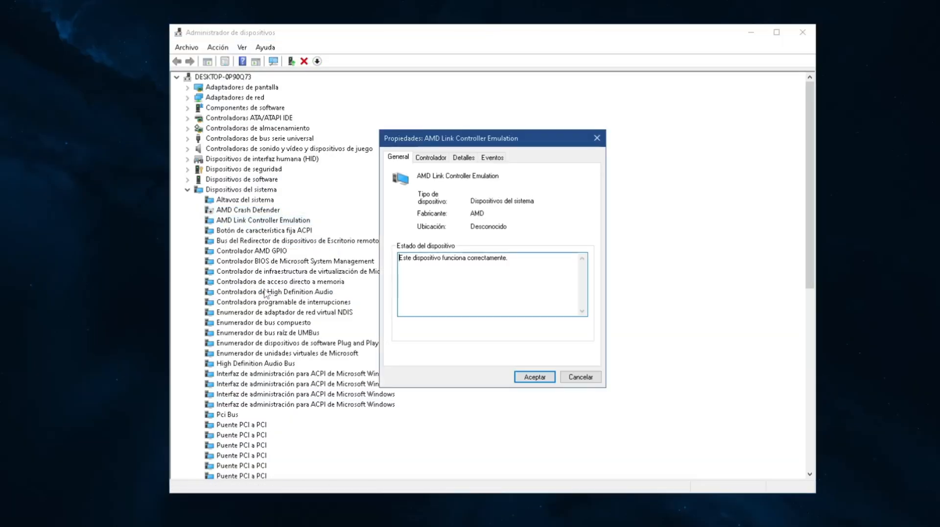
{"action": "left_click", "coordinate": [431, 157]}
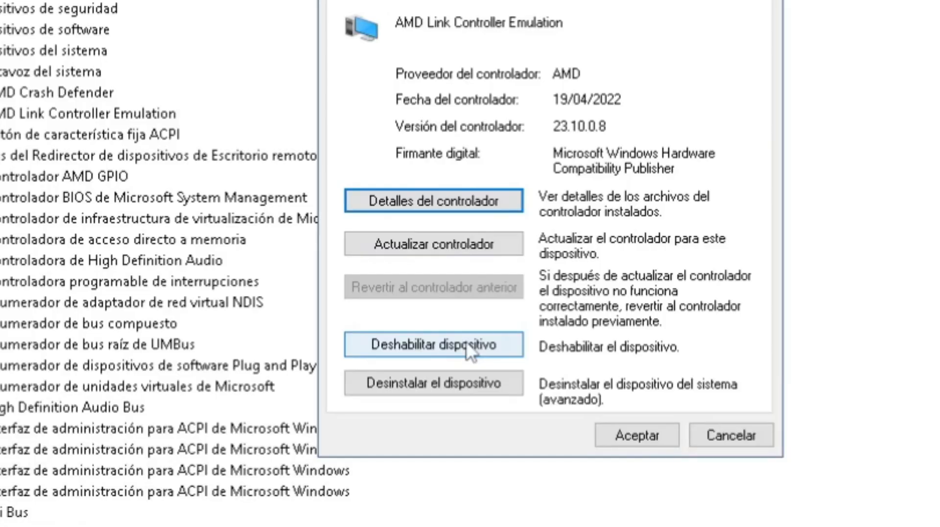
{"action": "left_click", "coordinate": [468, 345]}
{"action": "left_click", "coordinate": [495, 269]}
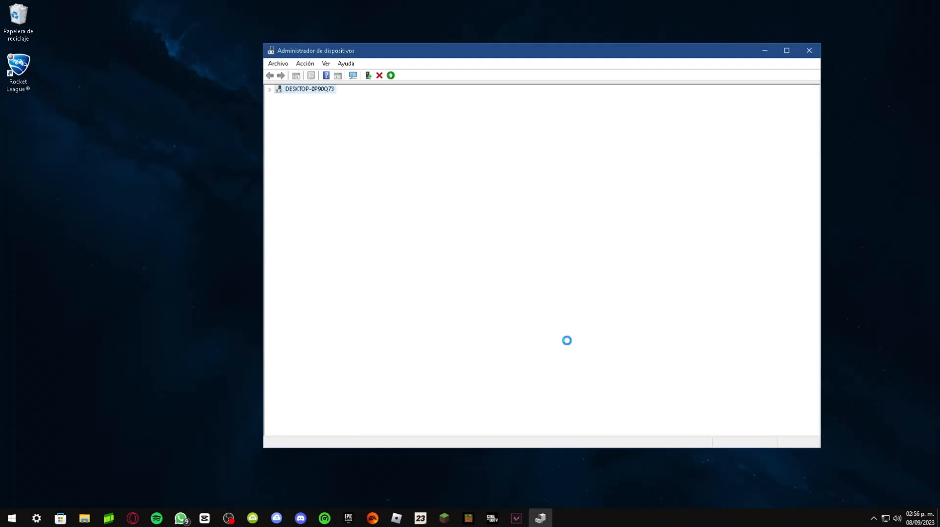
{"action": "left_click", "coordinate": [812, 52]}
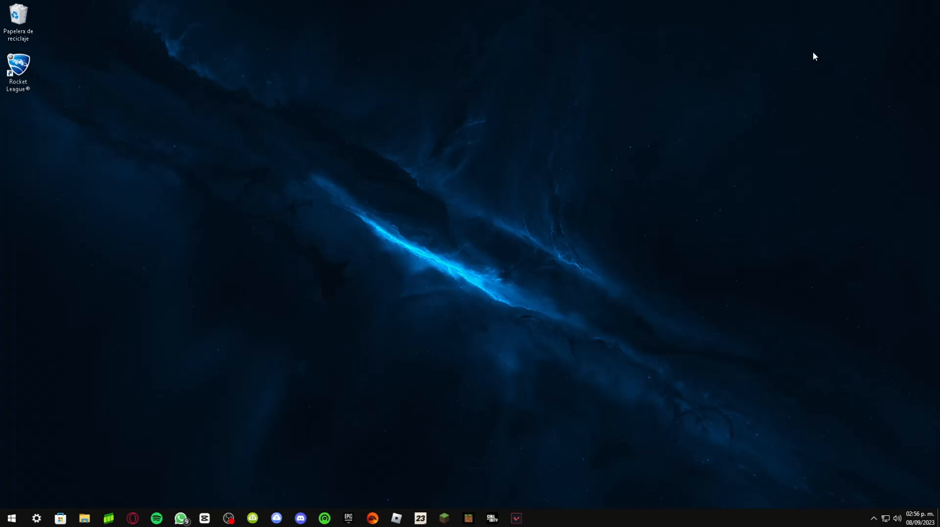